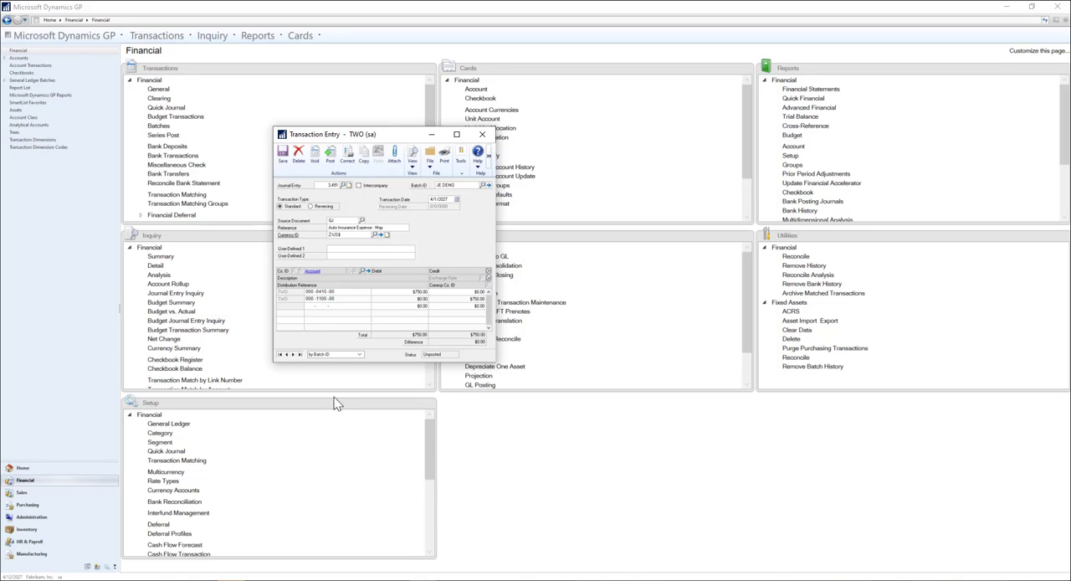
left_click(293, 354)
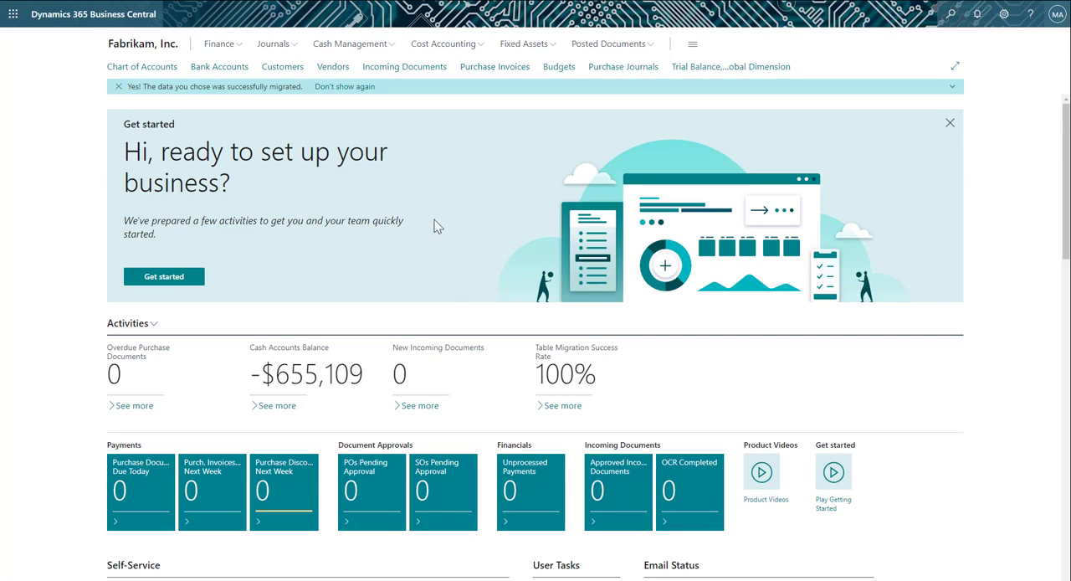
Open the DEFAULT batch of the General Journals in Dynamics 365 Business Central.
left_click(221, 48)
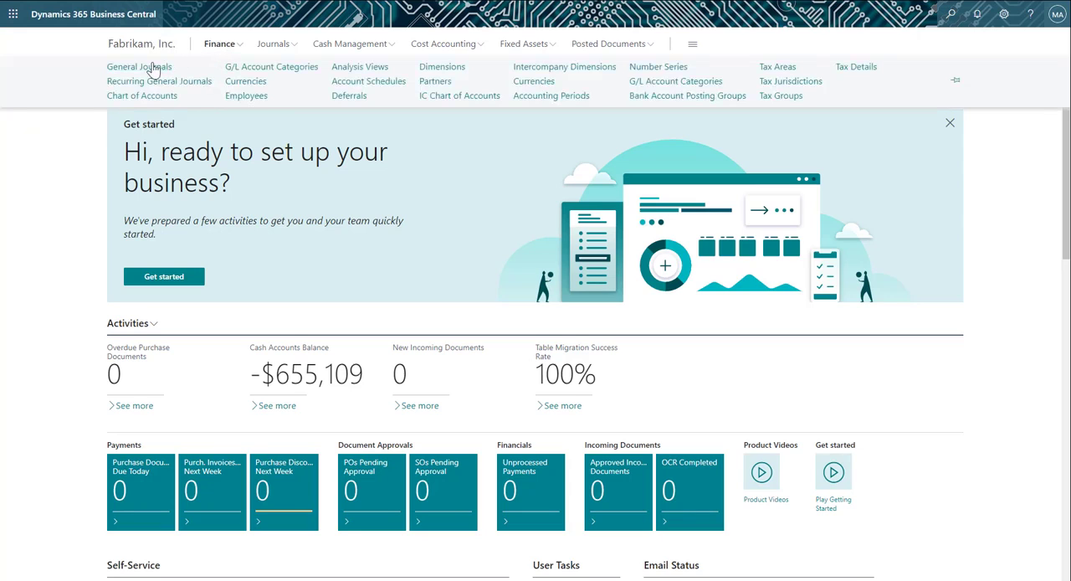
left_click(153, 71)
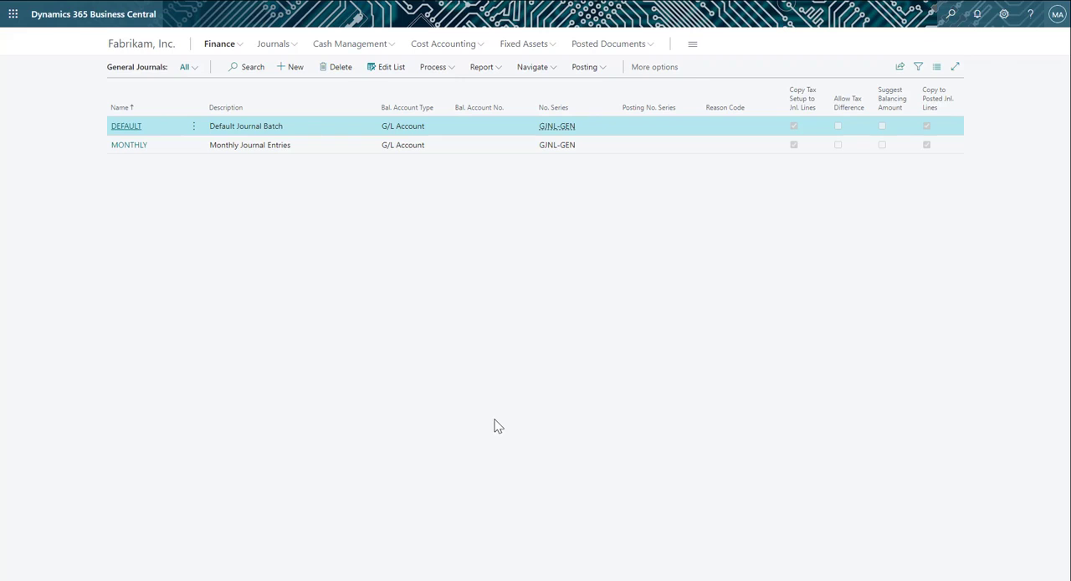
left_click(128, 126)
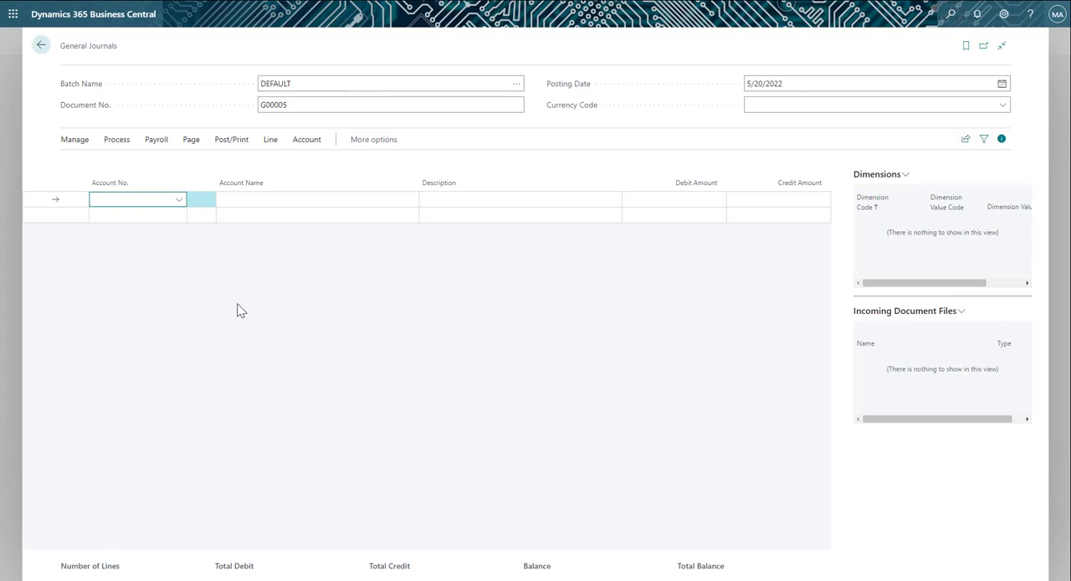
Fill in the first journal line with the Auto Insurance account, the description "Auto Insurance - May" and a debit amount of 750.
type("auto")
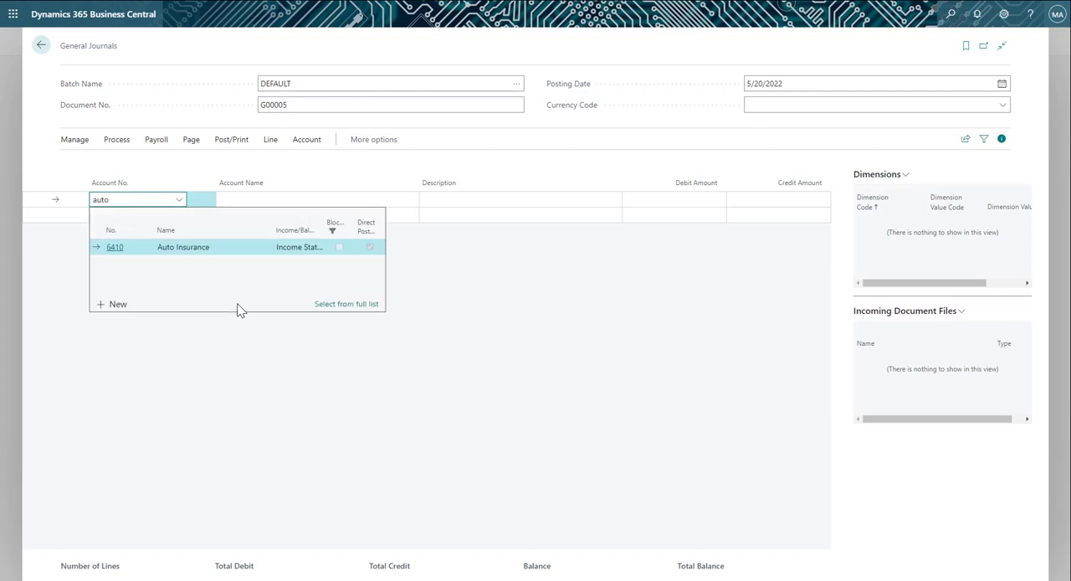
left_click(199, 252)
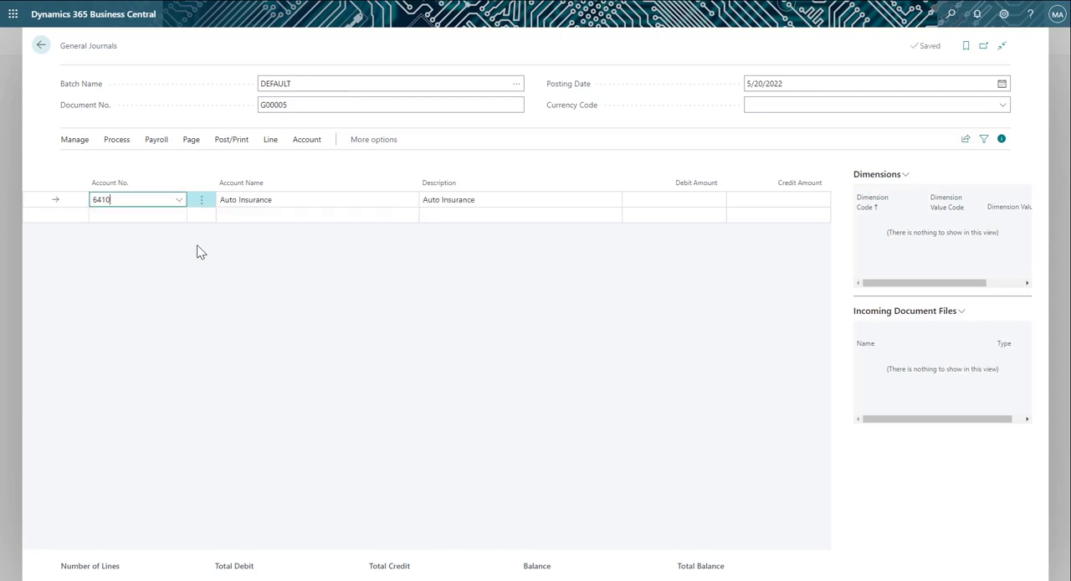
key("Tab")
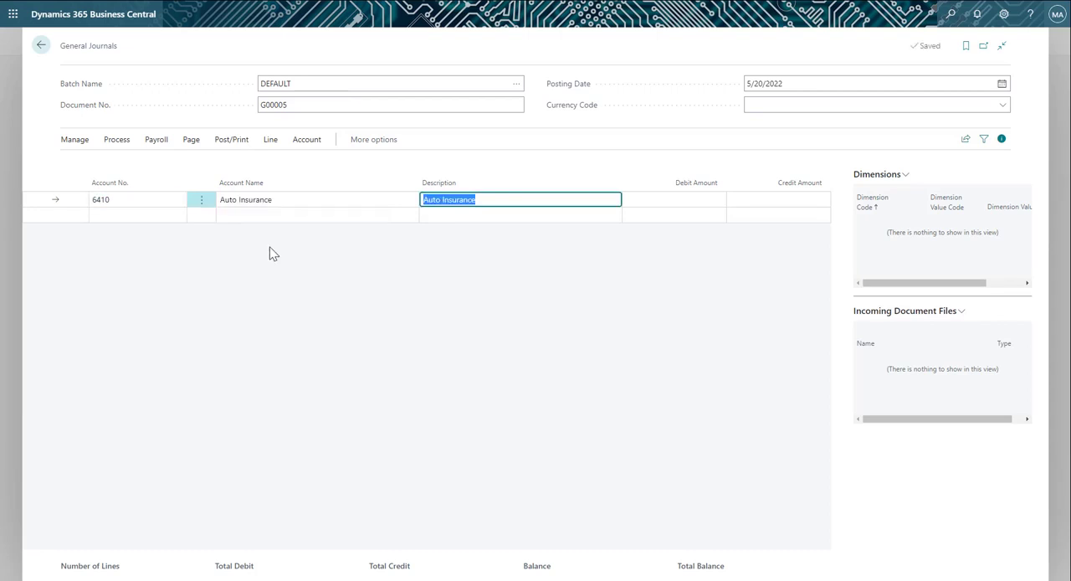
left_click(482, 200)
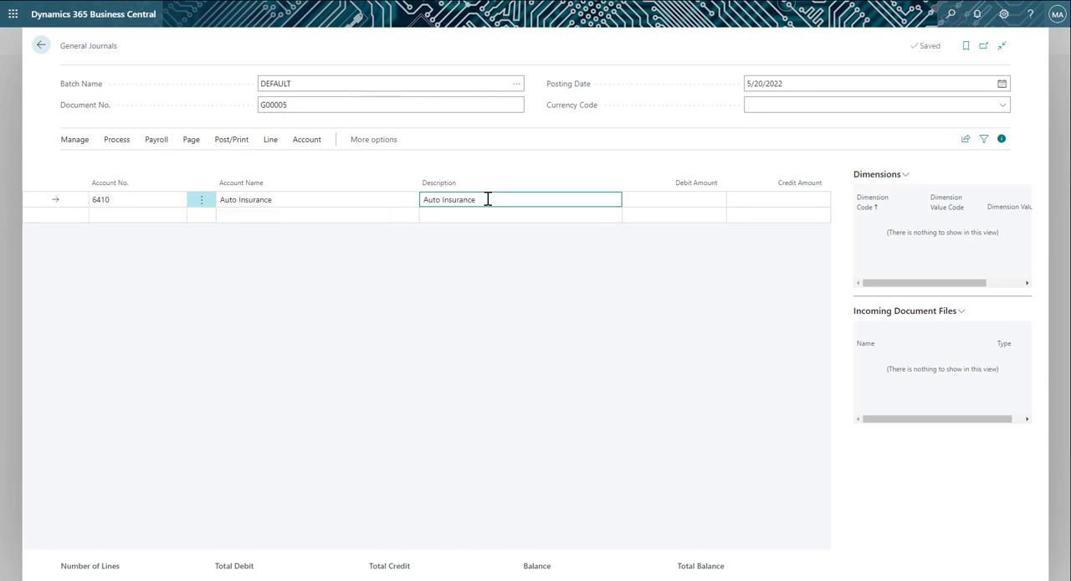
type("- May")
key("Tab")
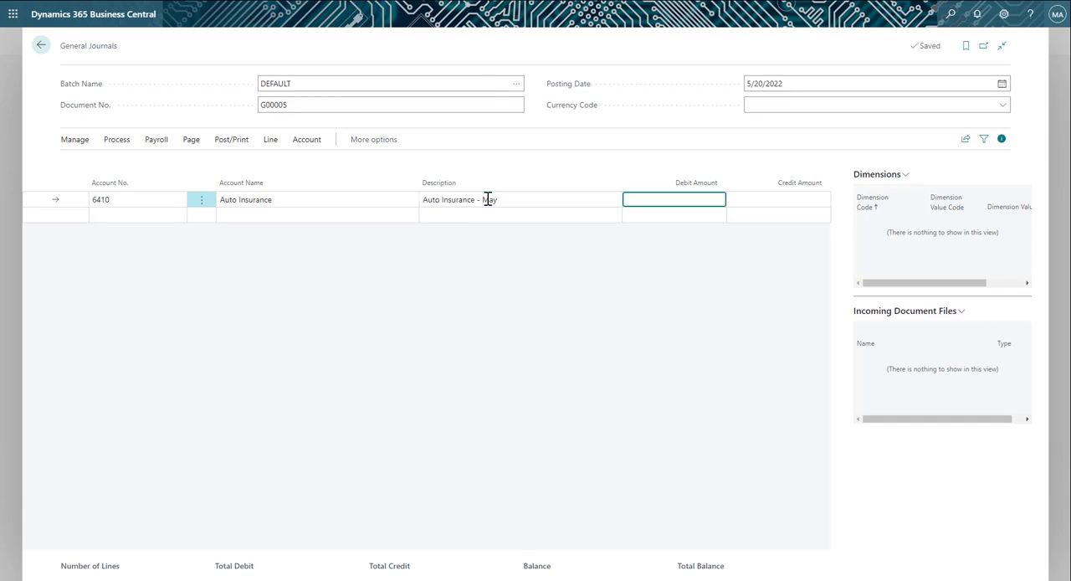
type("750")
key("Tab")
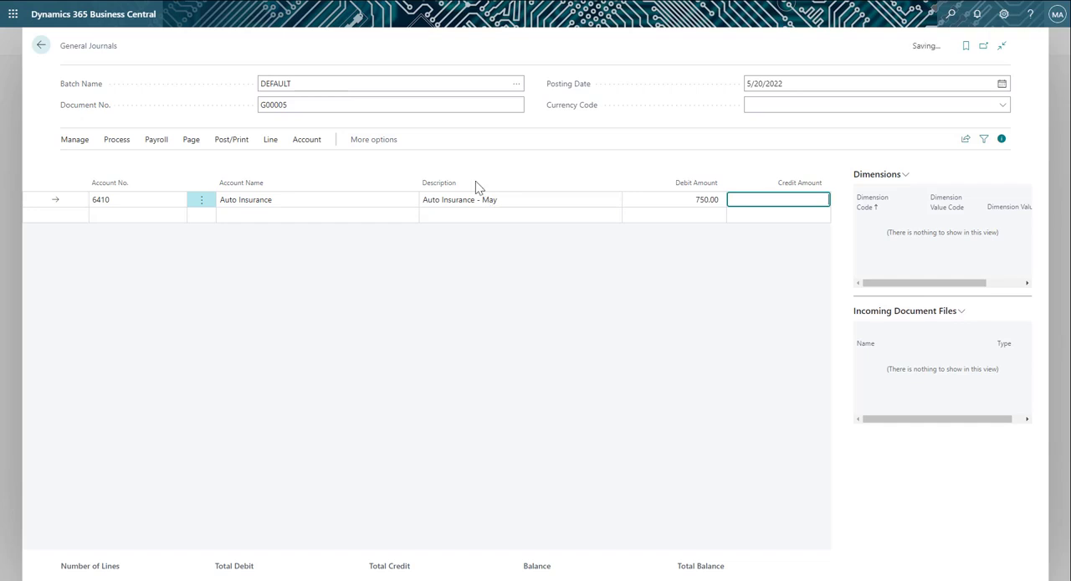
Add a second line for Cash - Operating Account, copying the description "Auto Insurance - May" from above, with a credit amount of 750.
left_click(154, 215)
type("cas")
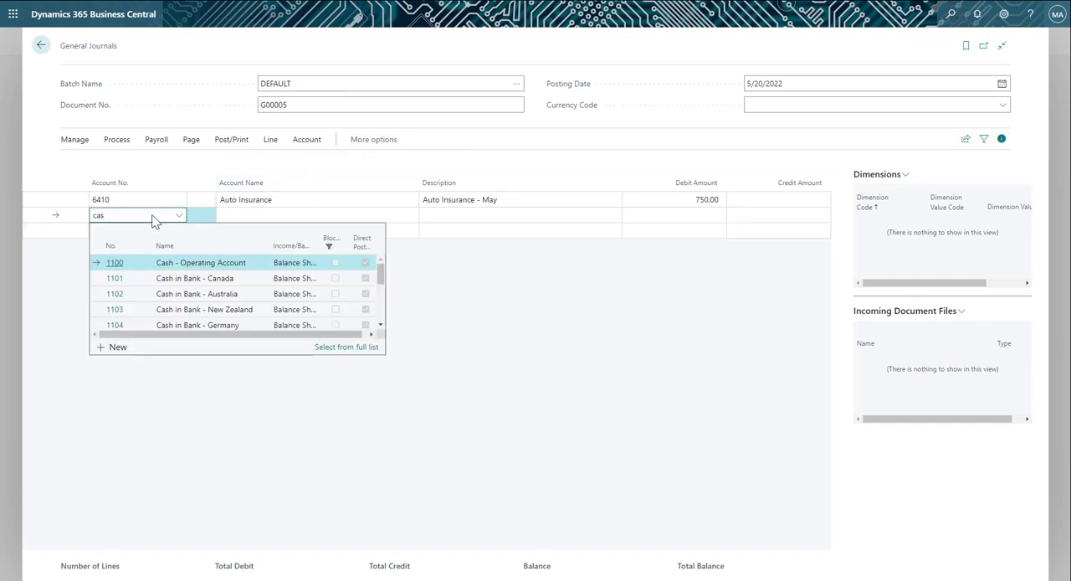
left_click(190, 262)
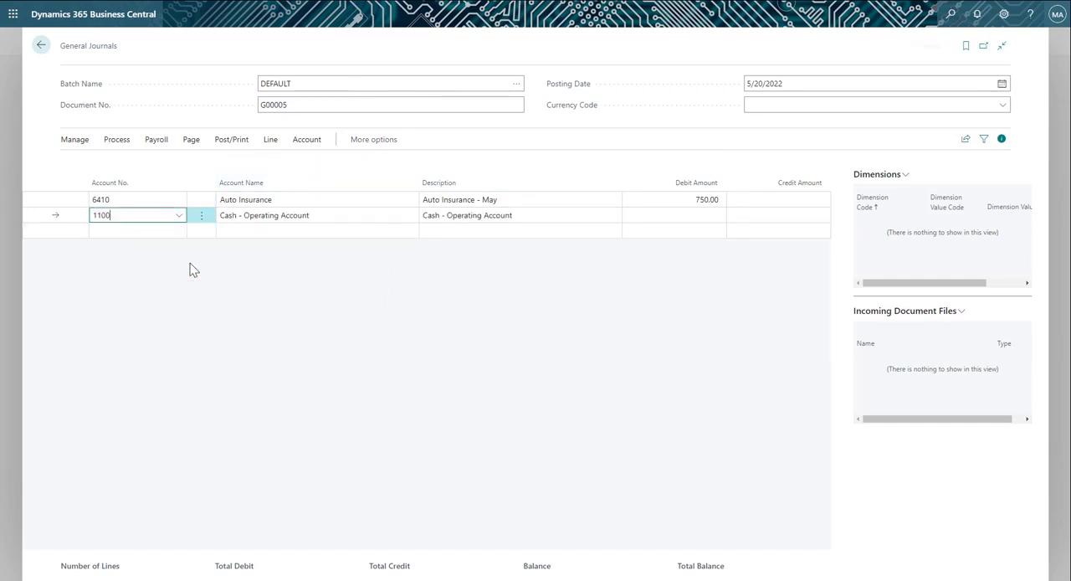
left_click(510, 215)
key("F8")
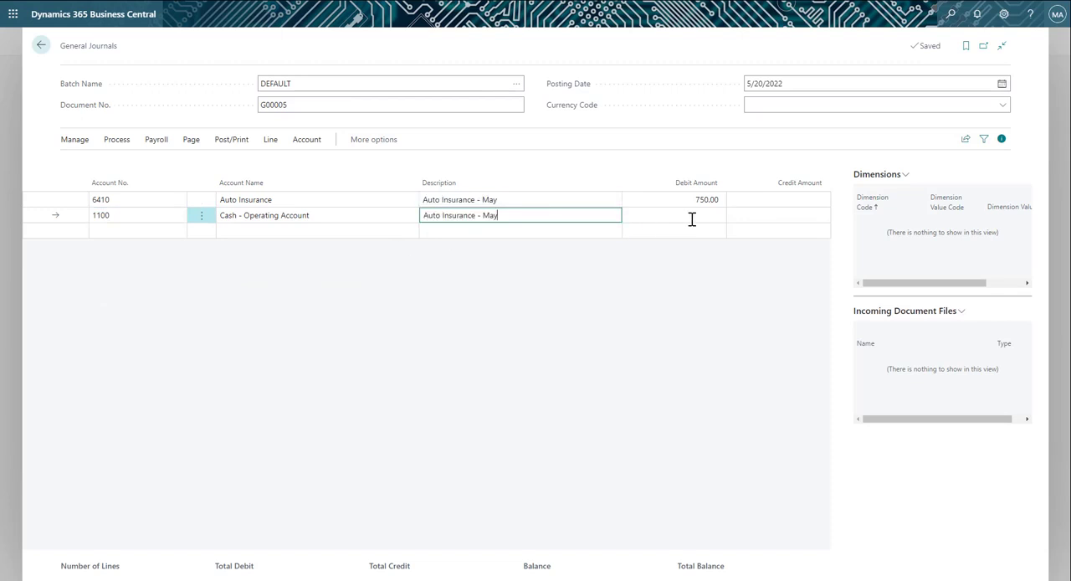
left_click(760, 216)
type("750")
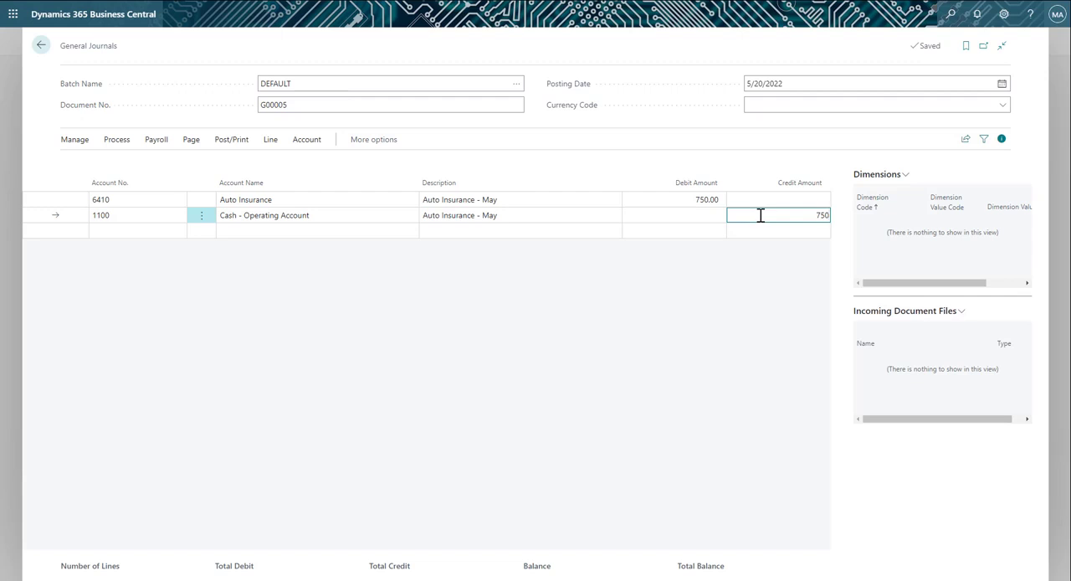
left_click(718, 263)
Start a new document number in the DEFAULT batch and show more columns in the journal.
left_click(203, 145)
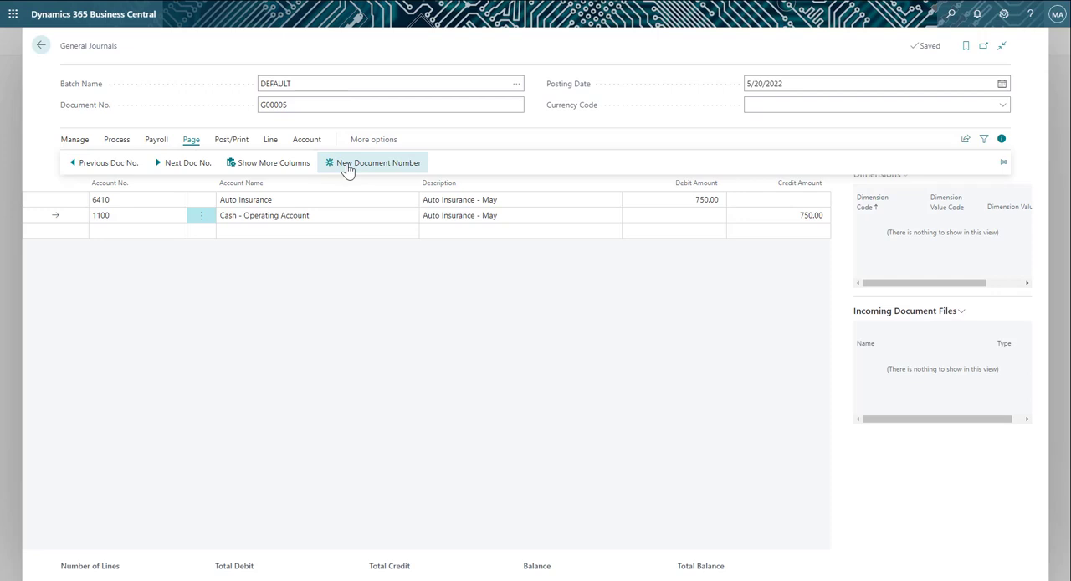
left_click(348, 164)
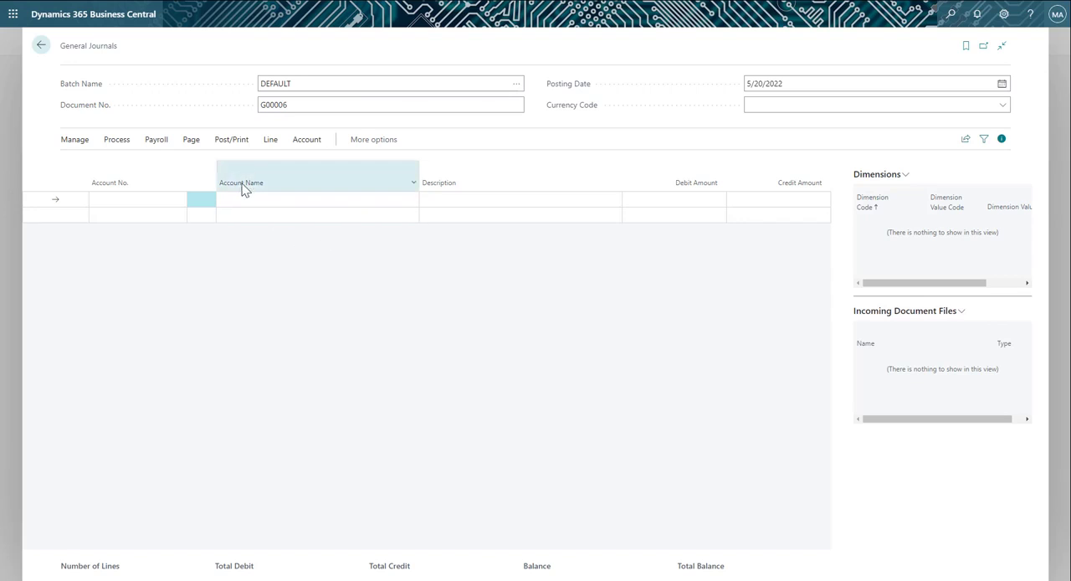
left_click(192, 144)
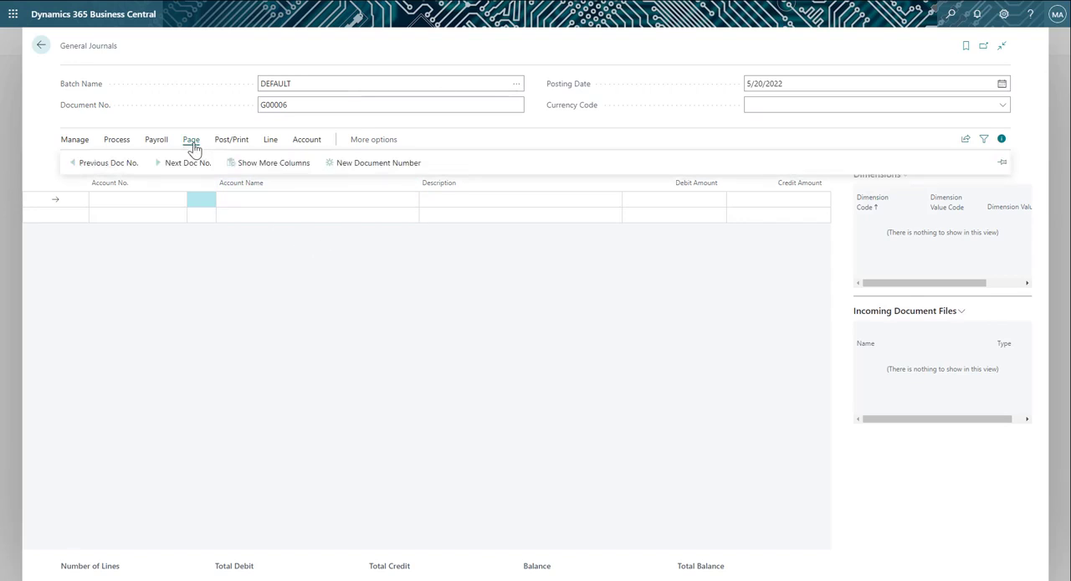
left_click(249, 163)
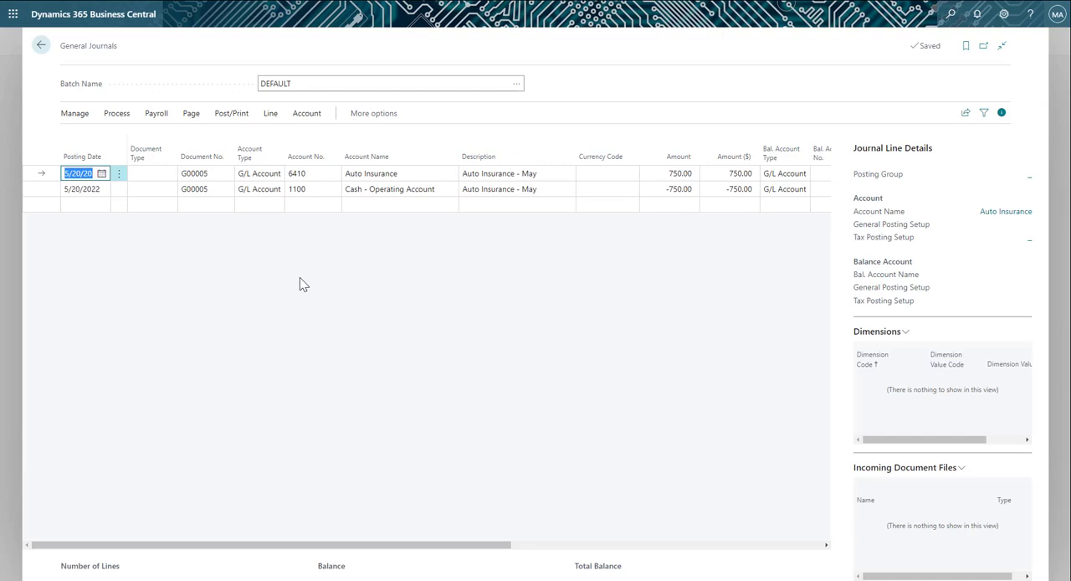
Add a journal line under the new document number for the Savings account with an amount of 283.
left_click(207, 204)
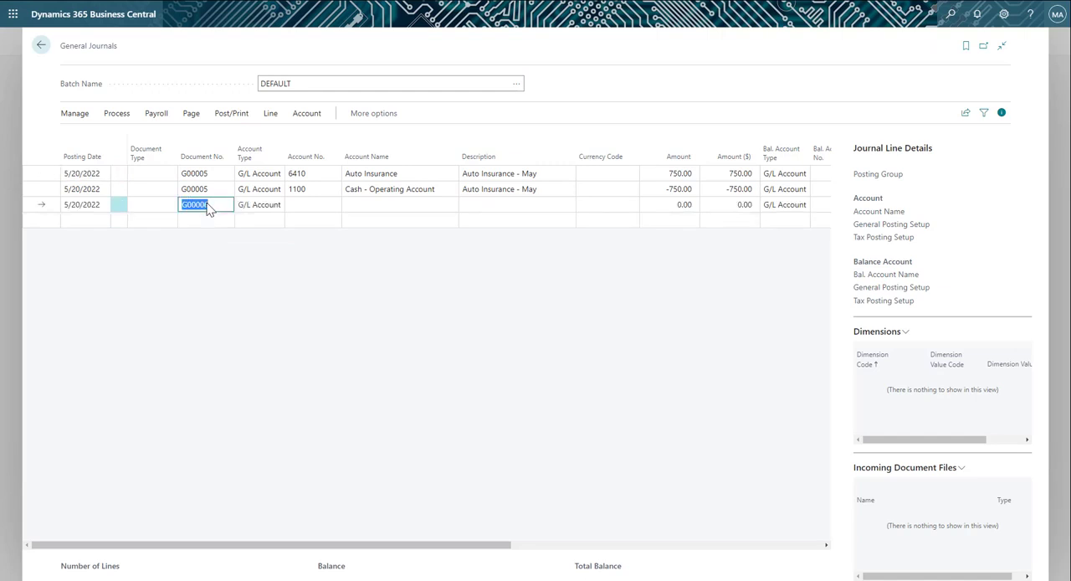
left_click(300, 204)
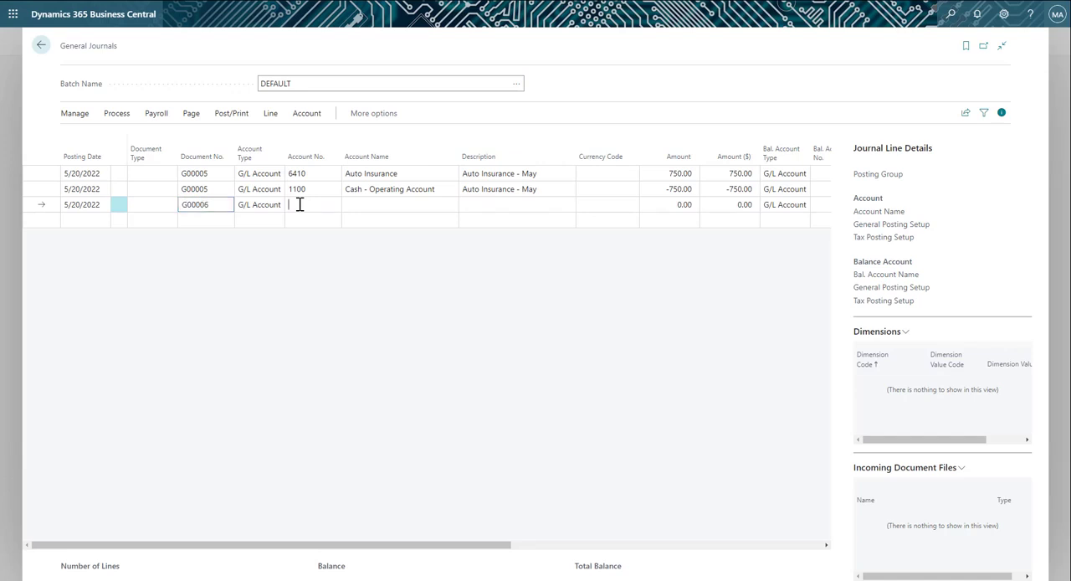
left_click(300, 204)
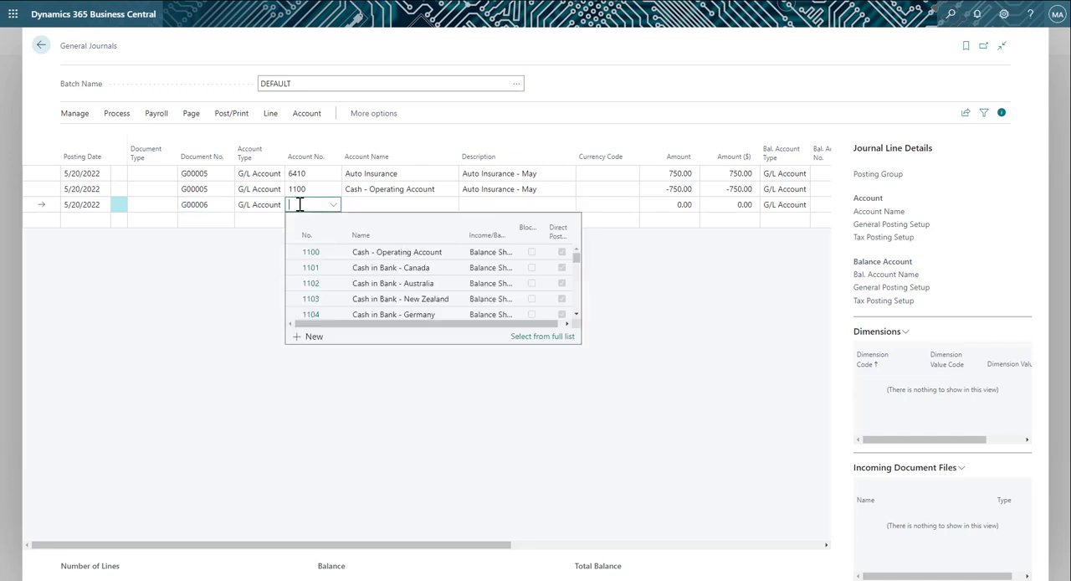
type("Savin")
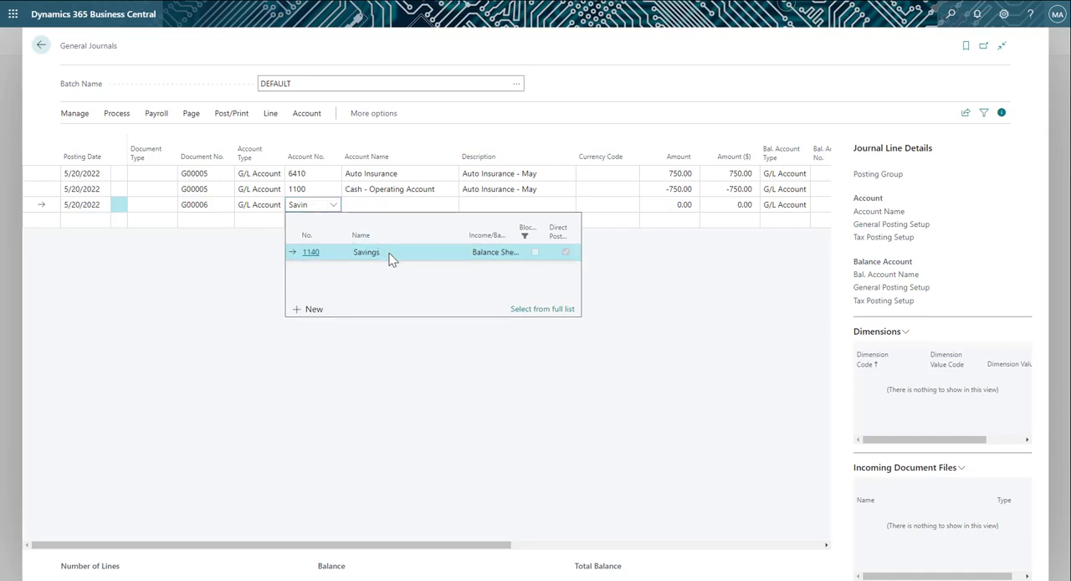
left_click(389, 253)
key("Return")
type("283")
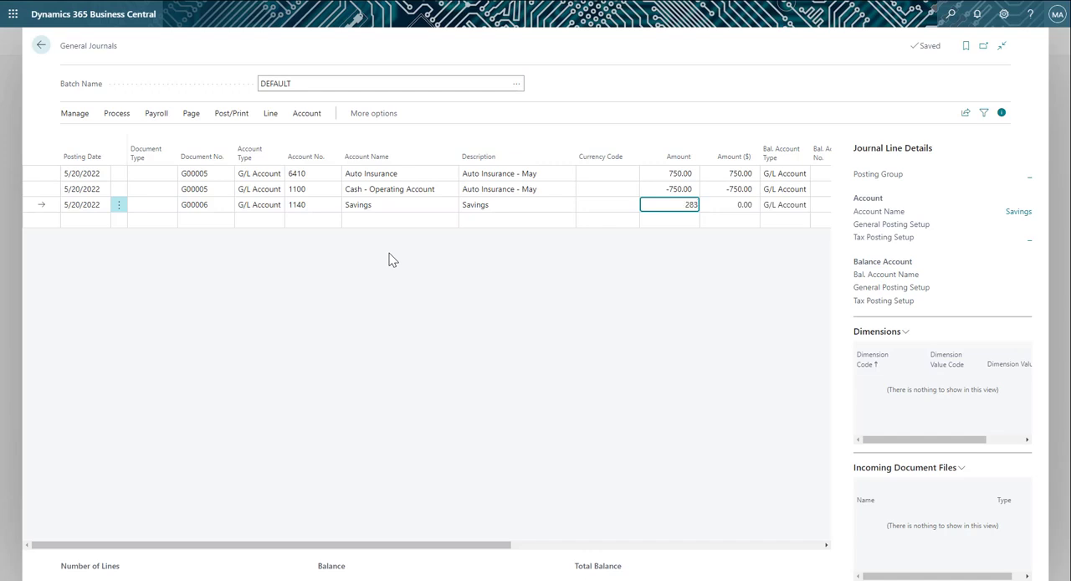
key("Return")
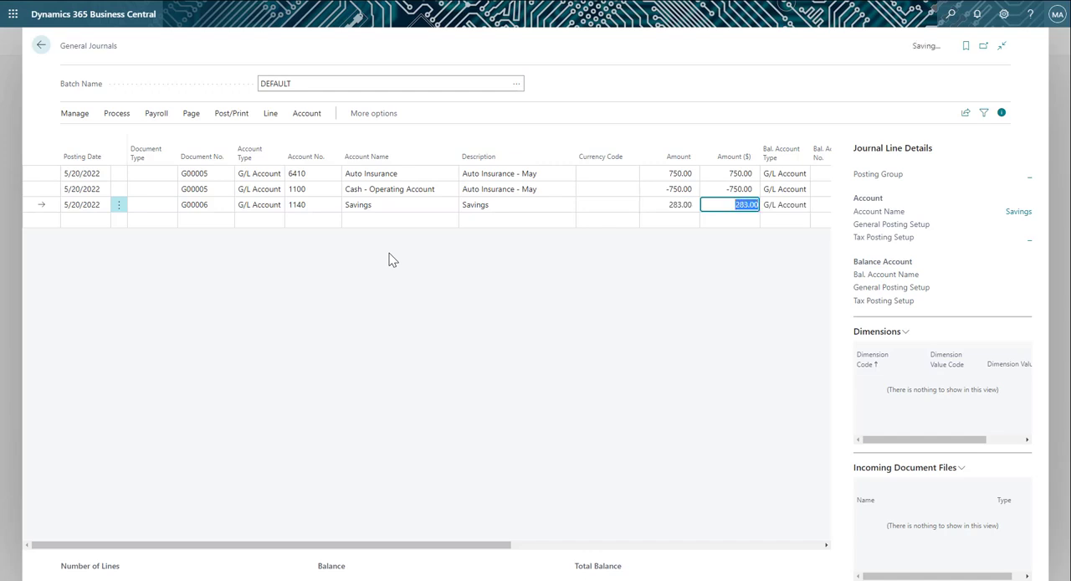
Set the balancing account of the Savings line to Interest Income.
key("Return")
key("Return")
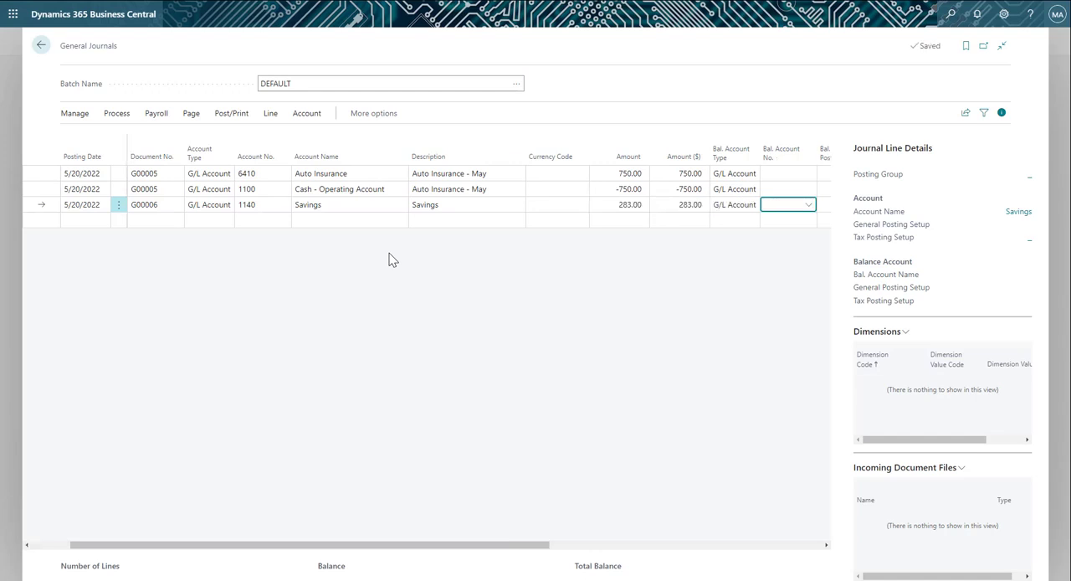
type("Inte")
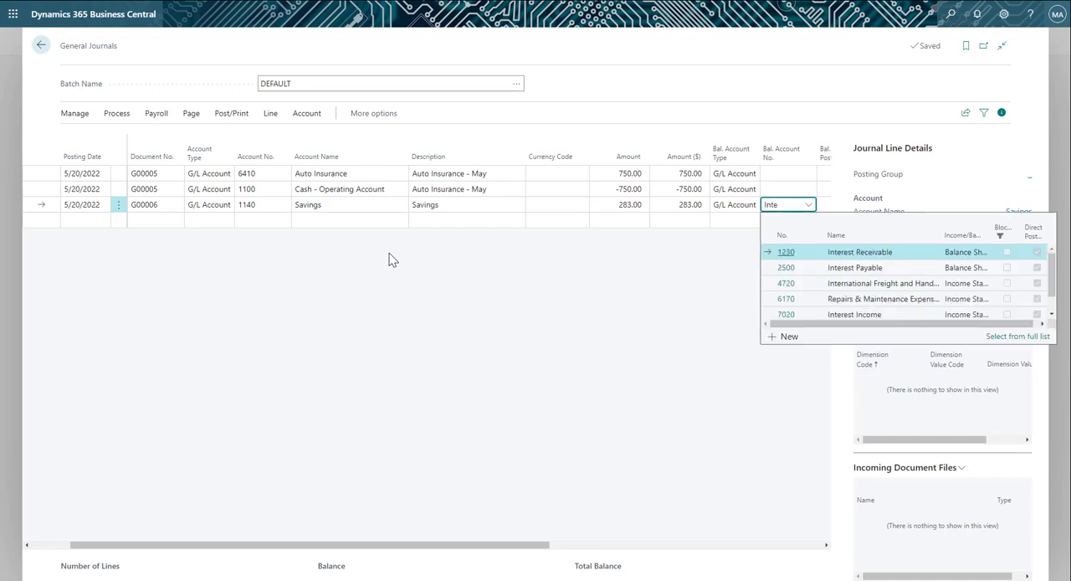
type("rest")
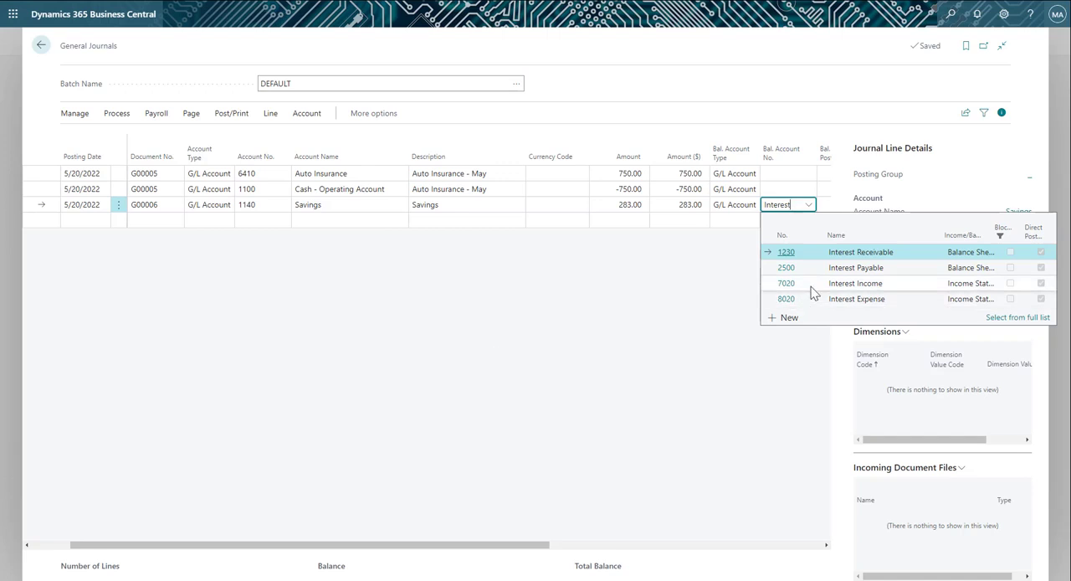
left_click(813, 290)
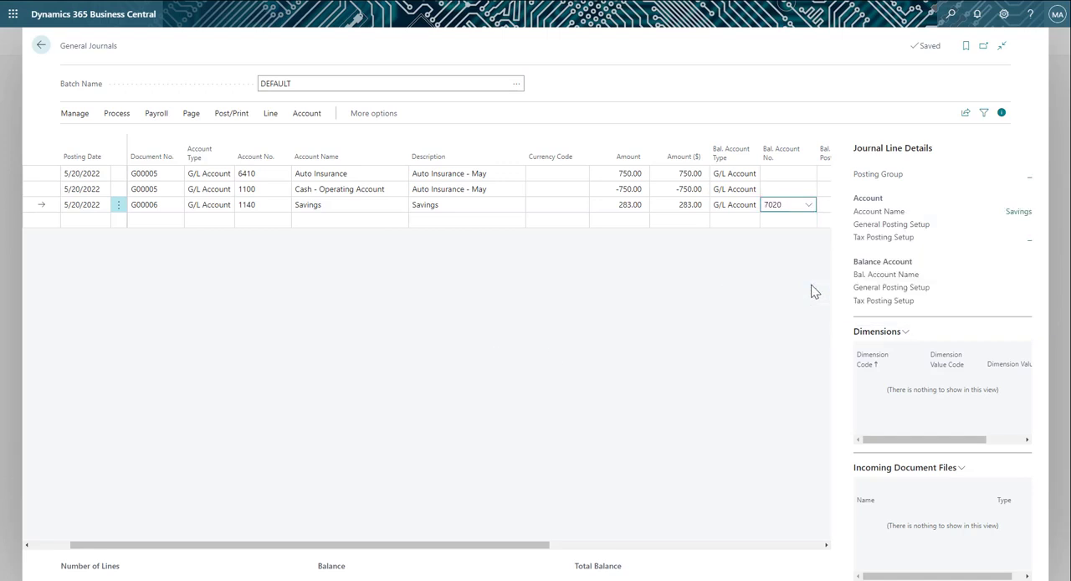
left_click(798, 326)
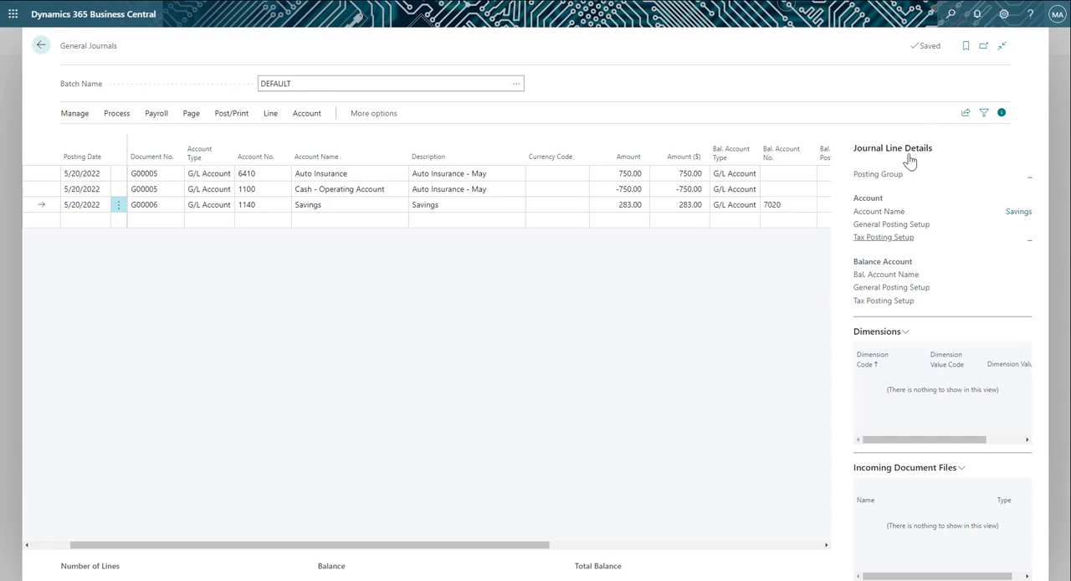
Export the journal lines for editing in Excel and open the downloaded General Journals.xlsx file.
left_click(964, 117)
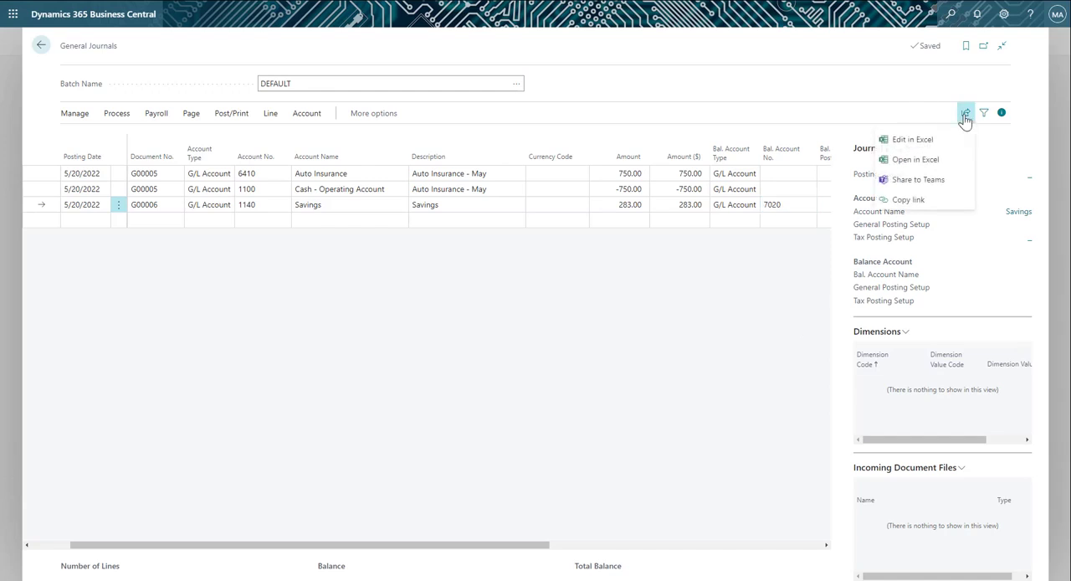
left_click(924, 142)
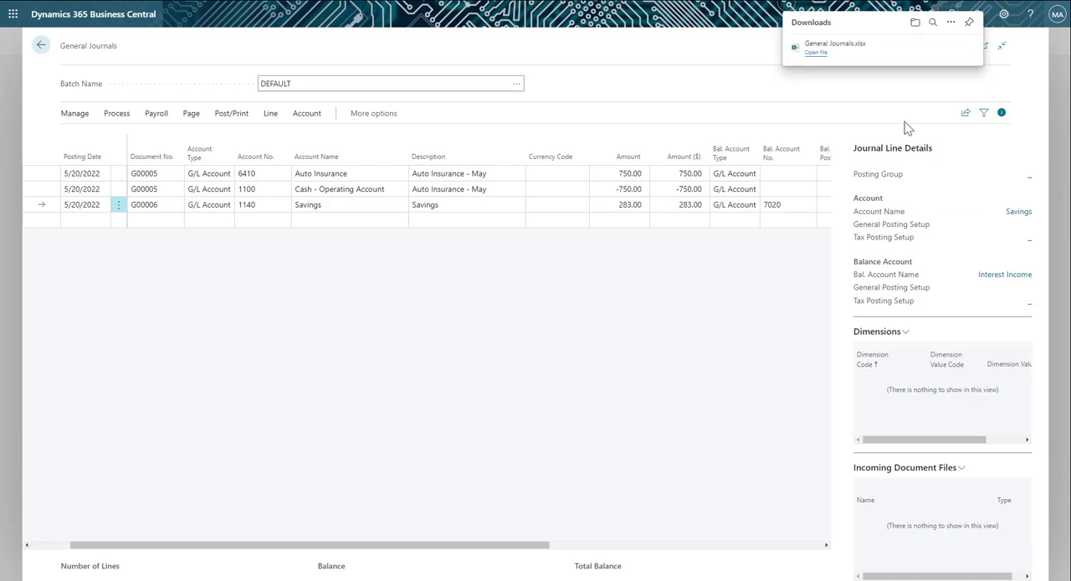
left_click(814, 53)
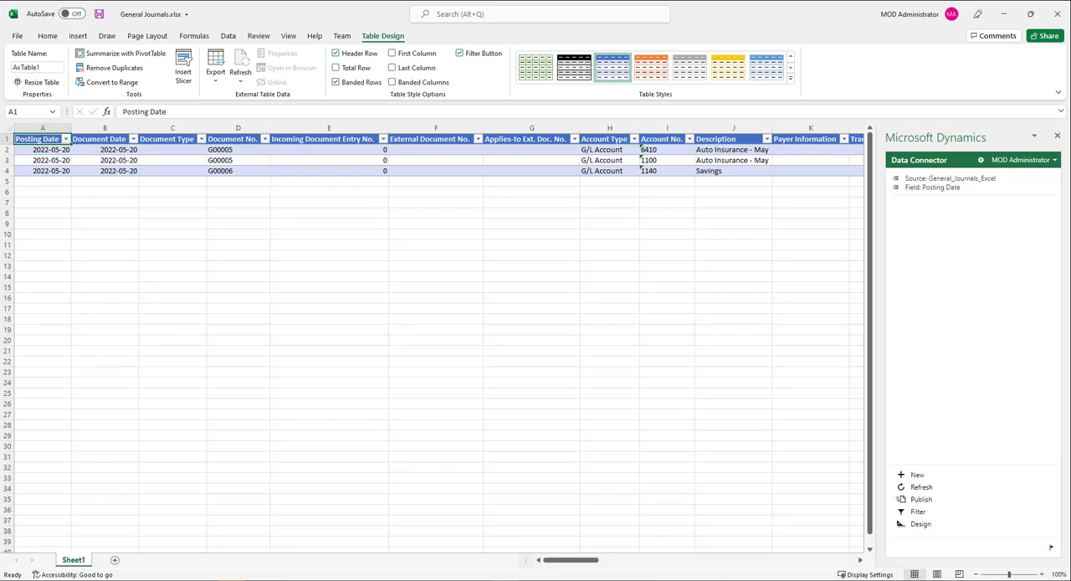
Set the Amount of the Savings line to 300 in the worksheet and publish the change to Business Central.
scroll(859, 562, "right", 10)
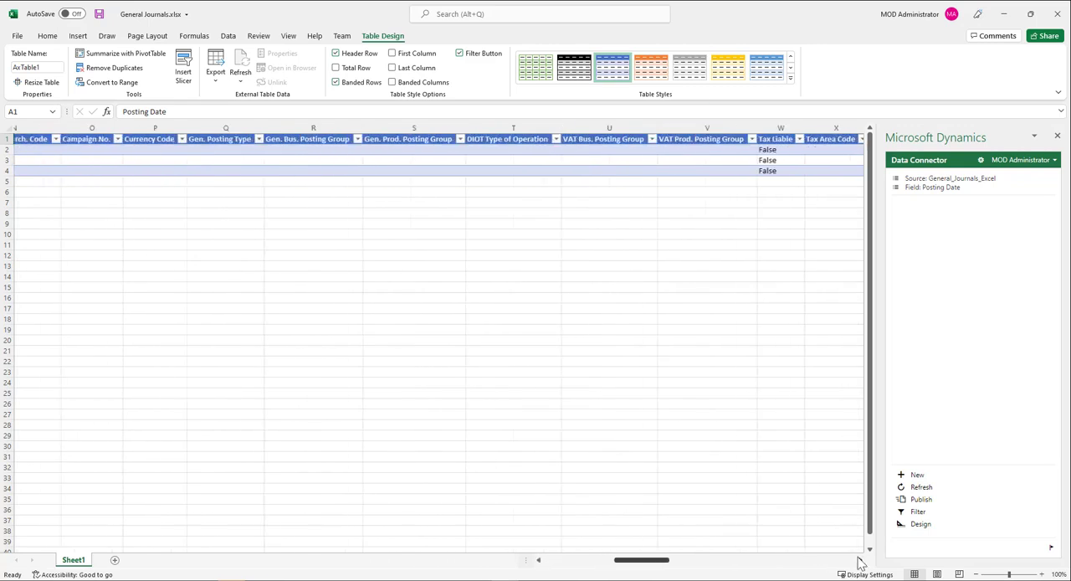
scroll(859, 562, "right", 6)
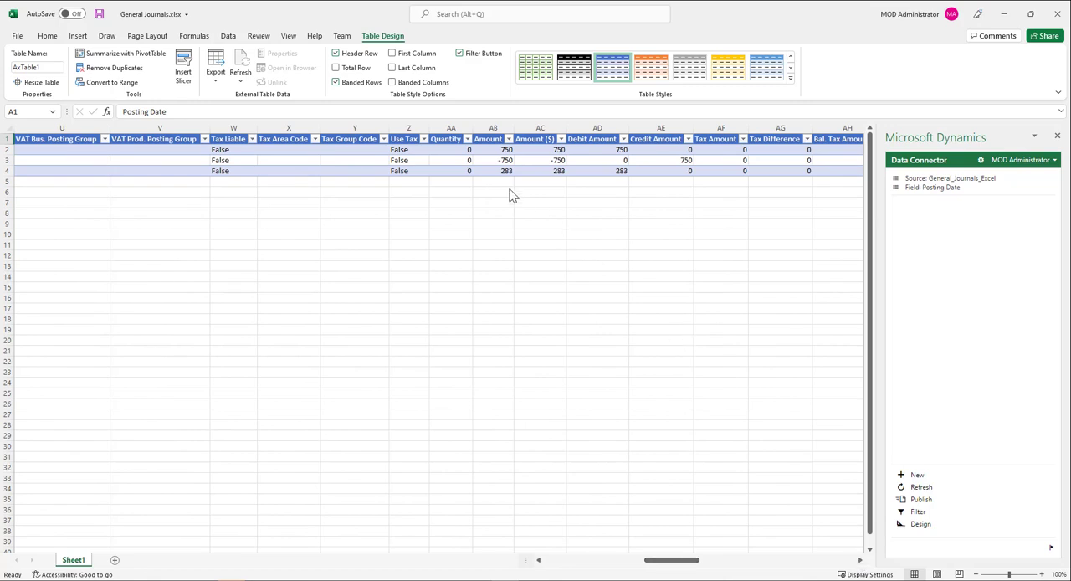
left_click(494, 172)
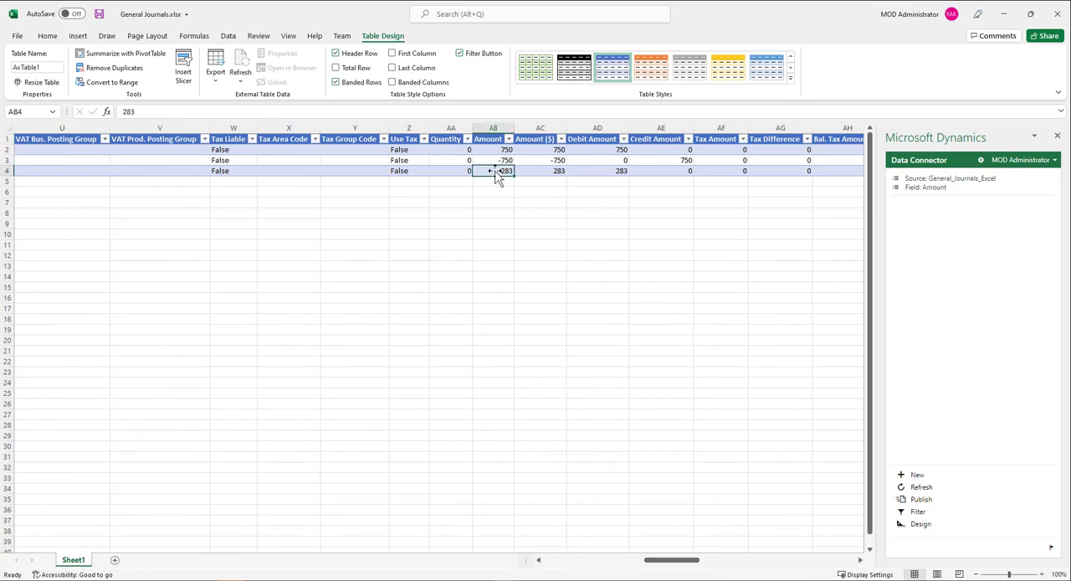
type("300")
key("Tab")
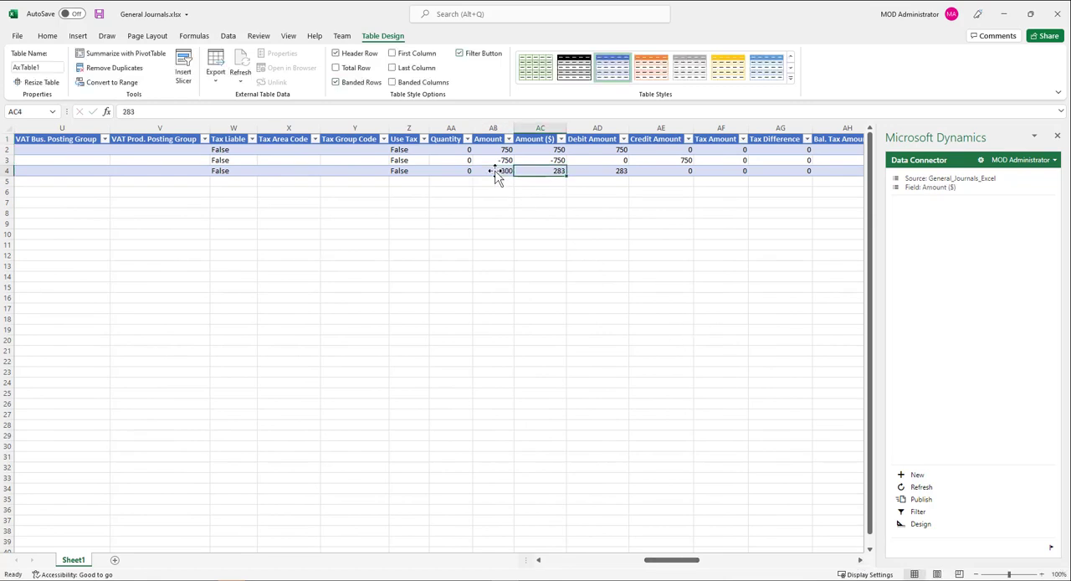
left_click(924, 504)
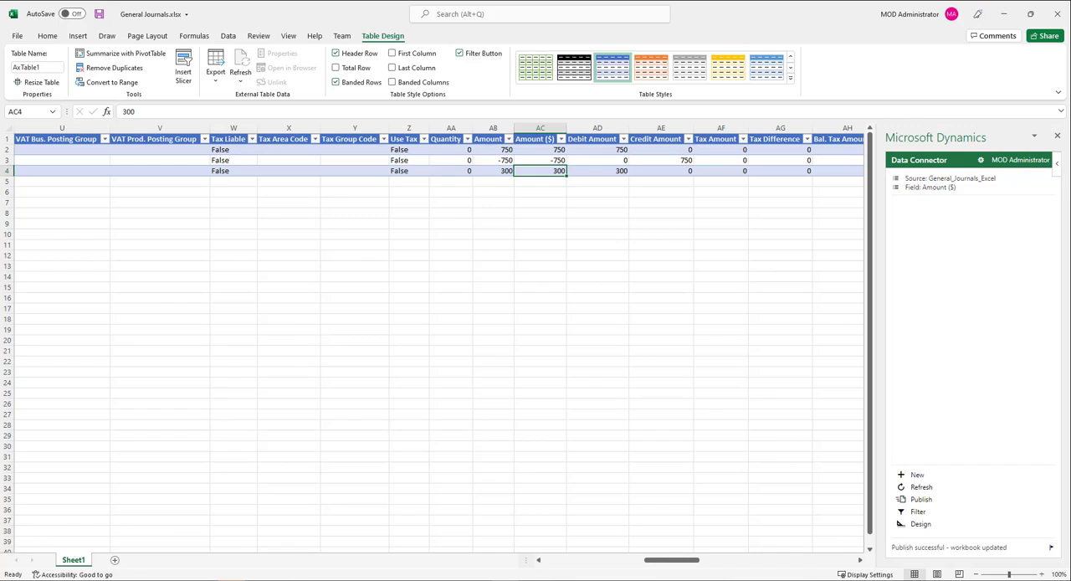
Switch back to Business Central and check the amount on the Savings line of the general journal.
key("alt+Tab")
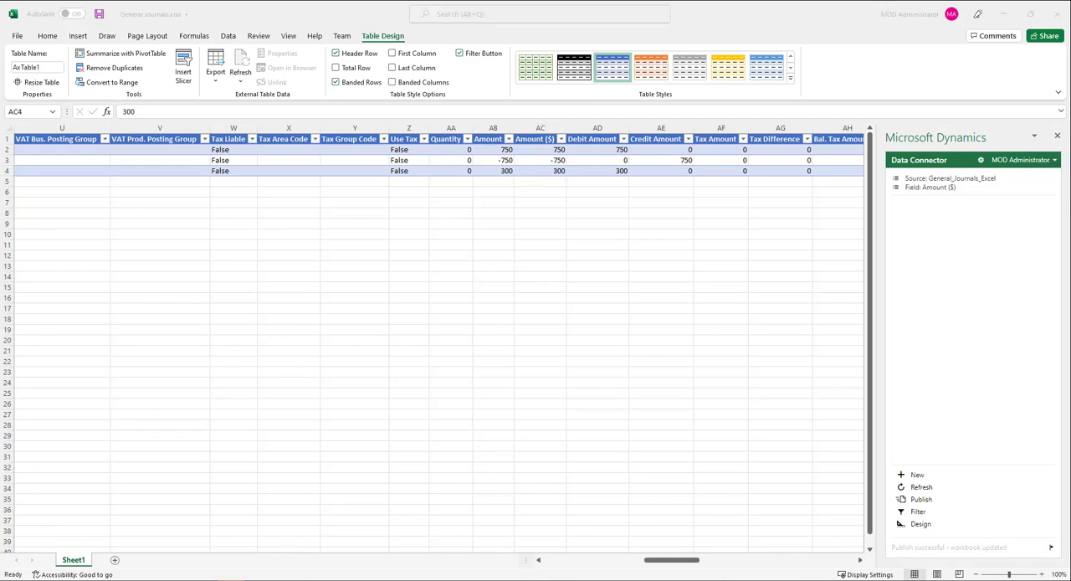
key("alt+Tab")
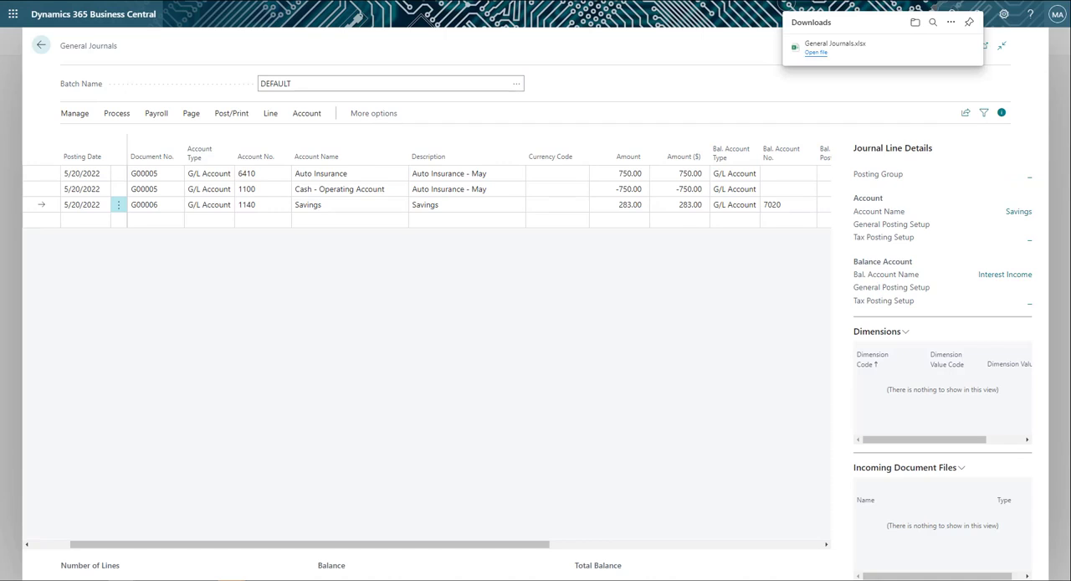
left_click(834, 554)
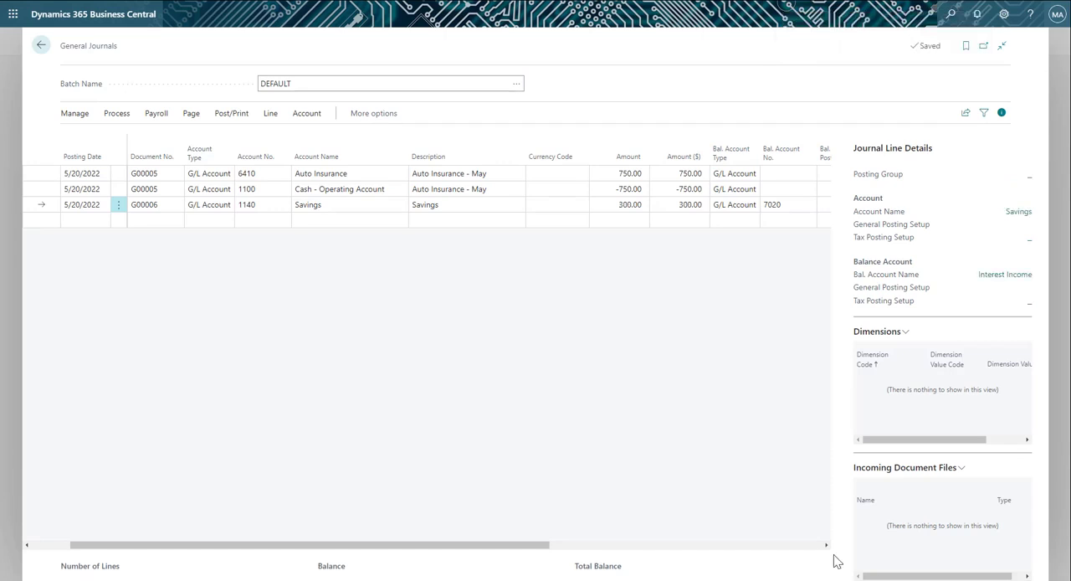